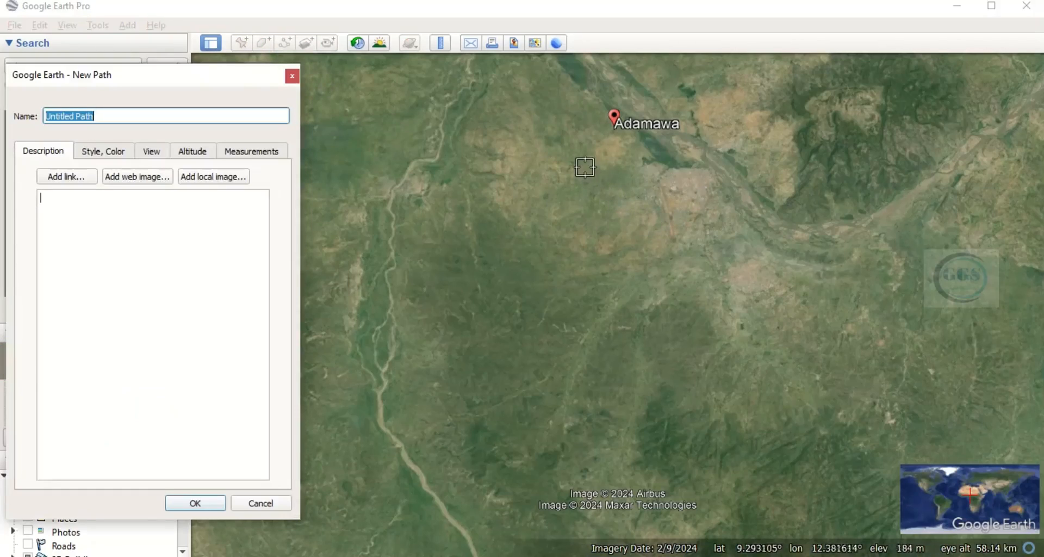
Draw a freehand grid-shaped path just south of the Adamawa marker and save it under the name Path
{"action": "mouse_move", "coordinate": [576, 164]}
{"action": "left_mouse_down"}
{"action": "mouse_move", "coordinate": [696, 169]}
{"action": "mouse_move", "coordinate": [680, 184]}
{"action": "mouse_move", "coordinate": [569, 187]}
{"action": "mouse_move", "coordinate": [615, 209]}
{"action": "mouse_move", "coordinate": [705, 208]}
{"action": "mouse_move", "coordinate": [698, 231]}
{"action": "mouse_move", "coordinate": [569, 230]}
{"action": "mouse_move", "coordinate": [642, 254]}
{"action": "mouse_move", "coordinate": [722, 254]}
{"action": "mouse_move", "coordinate": [669, 276]}
{"action": "mouse_move", "coordinate": [561, 276]}
{"action": "mouse_move", "coordinate": [565, 293]}
{"action": "mouse_move", "coordinate": [705, 309]}
{"action": "mouse_move", "coordinate": [703, 188]}
{"action": "mouse_move", "coordinate": [688, 201]}
{"action": "mouse_move", "coordinate": [696, 288]}
{"action": "mouse_move", "coordinate": [678, 312]}
{"action": "mouse_move", "coordinate": [658, 277]}
{"action": "mouse_move", "coordinate": [646, 217]}
{"action": "mouse_move", "coordinate": [653, 174]}
{"action": "mouse_move", "coordinate": [632, 162]}
{"action": "mouse_move", "coordinate": [615, 305]}
{"action": "mouse_move", "coordinate": [585, 257]}
{"action": "mouse_move", "coordinate": [585, 158]}
{"action": "mouse_move", "coordinate": [568, 185]}
{"action": "mouse_move", "coordinate": [568, 237]}
{"action": "left_mouse_up"}
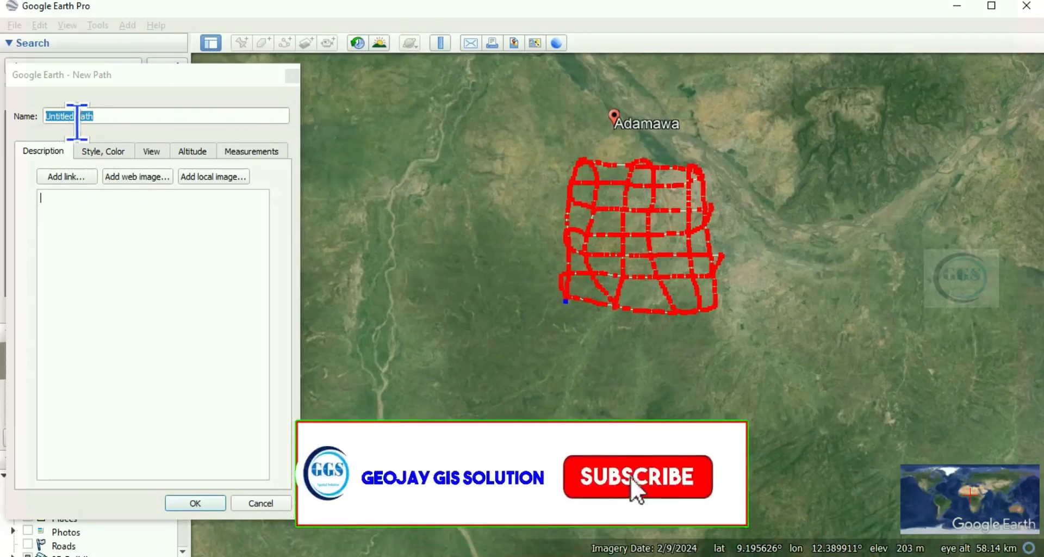
{"action": "left_click", "coordinate": [76, 120]}
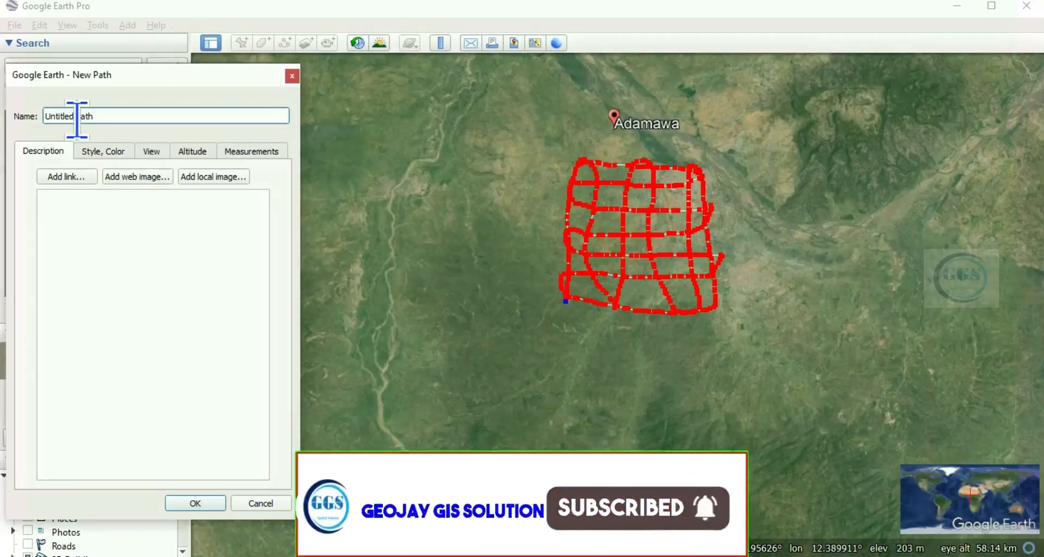
{"action": "key", "text": "BackSpace"}
{"action": "key", "text": "BackSpace"}
{"action": "key", "text": "BackSpace"}
{"action": "key", "text": "BackSpace"}
{"action": "key", "text": "BackSpace"}
{"action": "key", "text": "BackSpace"}
{"action": "key", "text": "BackSpace"}
{"action": "key", "text": "BackSpace"}
{"action": "key", "text": "BackSpace"}
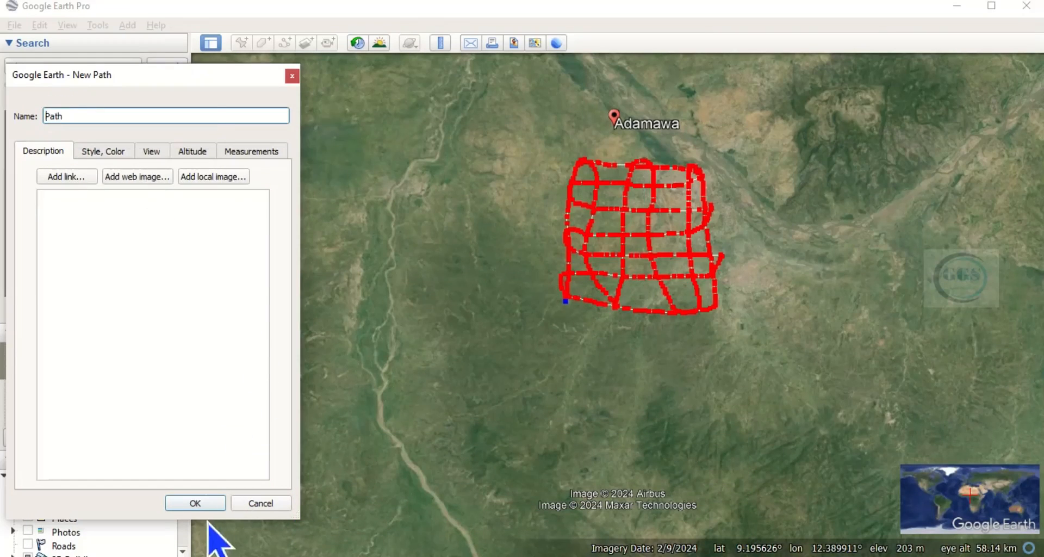
{"action": "left_click", "coordinate": [194, 502]}
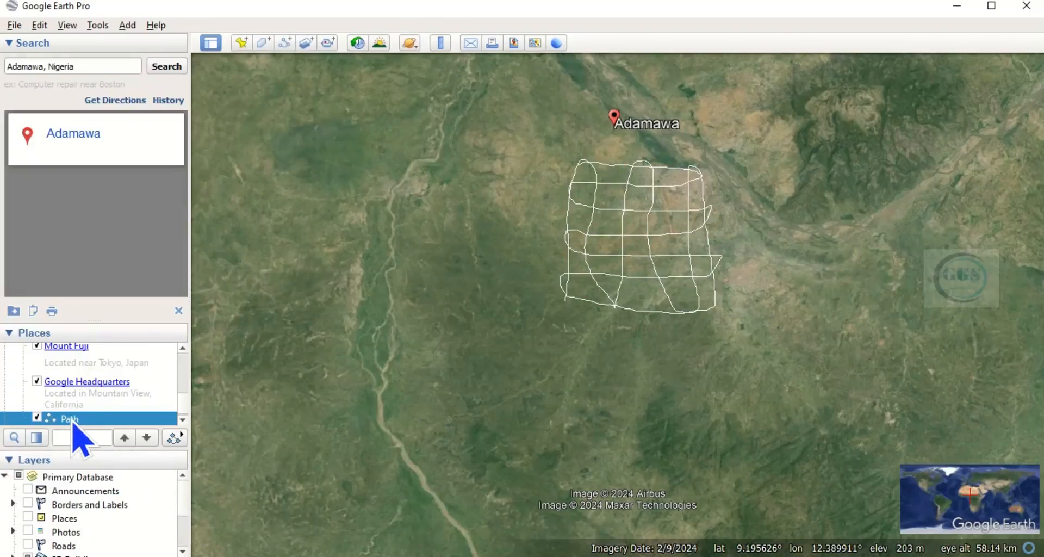
Save the drawn path as the KMZ file Path2 in the EXERCISE folder on the desktop
{"action": "right_click", "coordinate": [73, 420]}
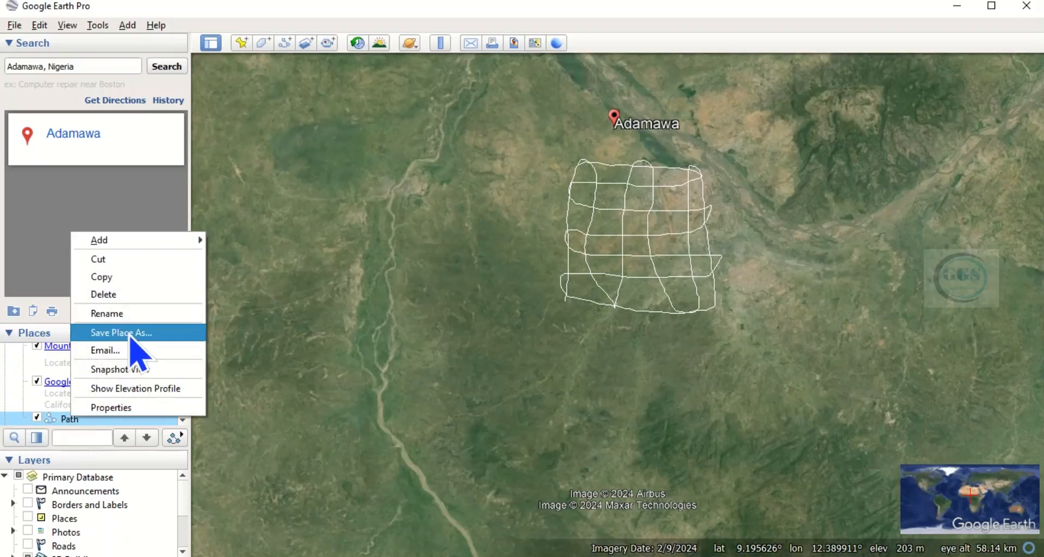
{"action": "left_click", "coordinate": [130, 335]}
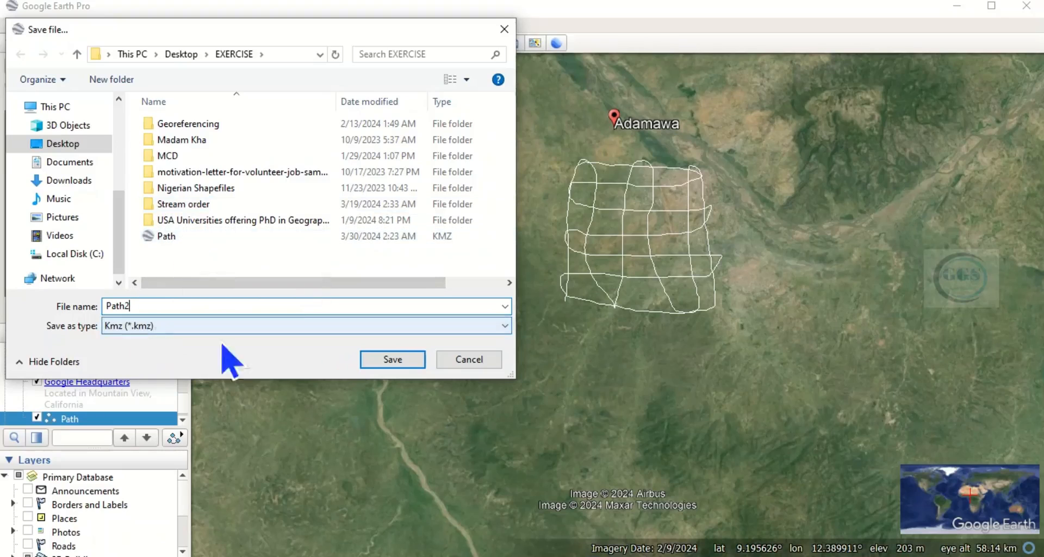
{"action": "left_click", "coordinate": [385, 359]}
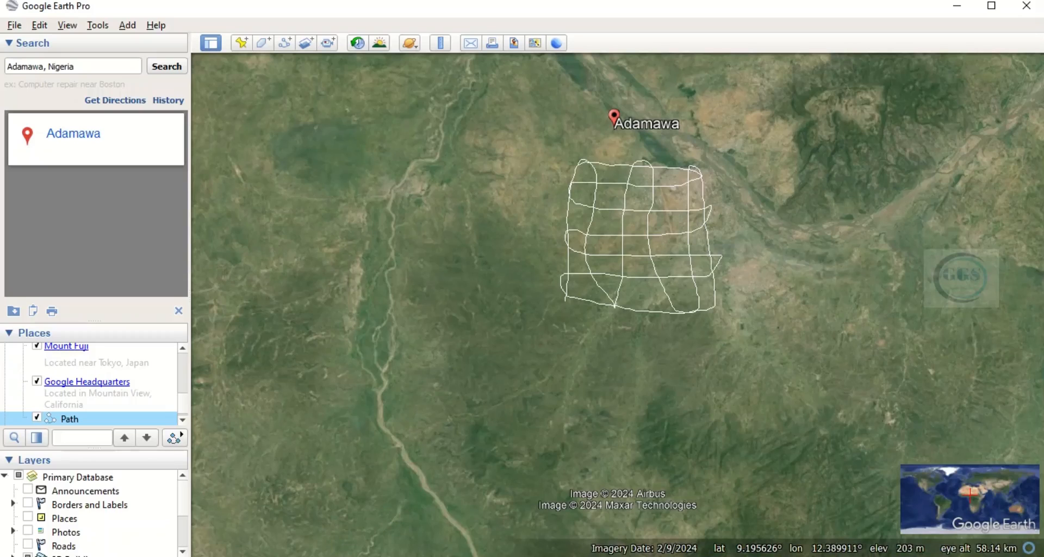
Switch to Chrome, search for GPS visualizer and open the gpsvisualizer.com home page
{"action": "left_click", "coordinate": [314, 555]}
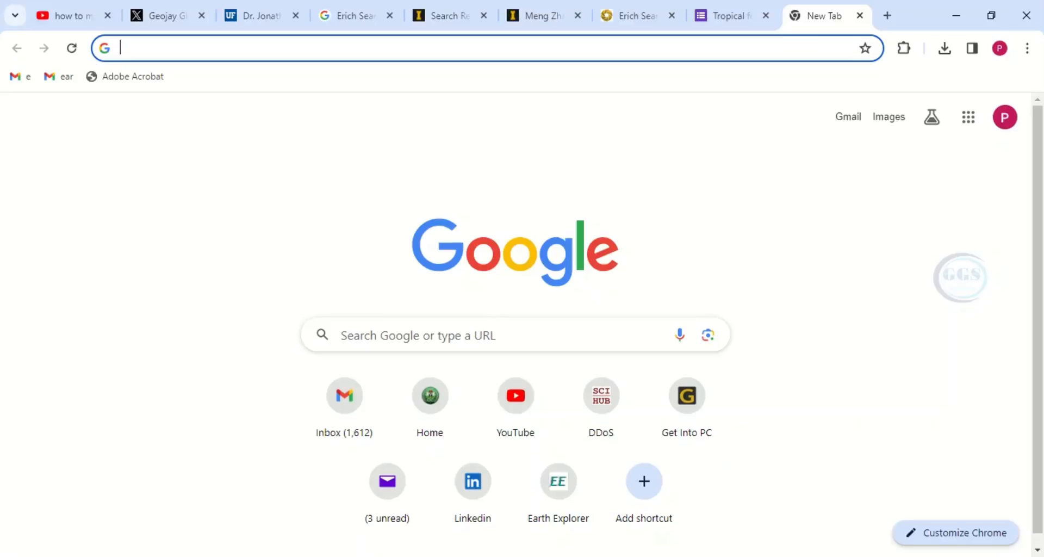
{"action": "left_click", "coordinate": [530, 50]}
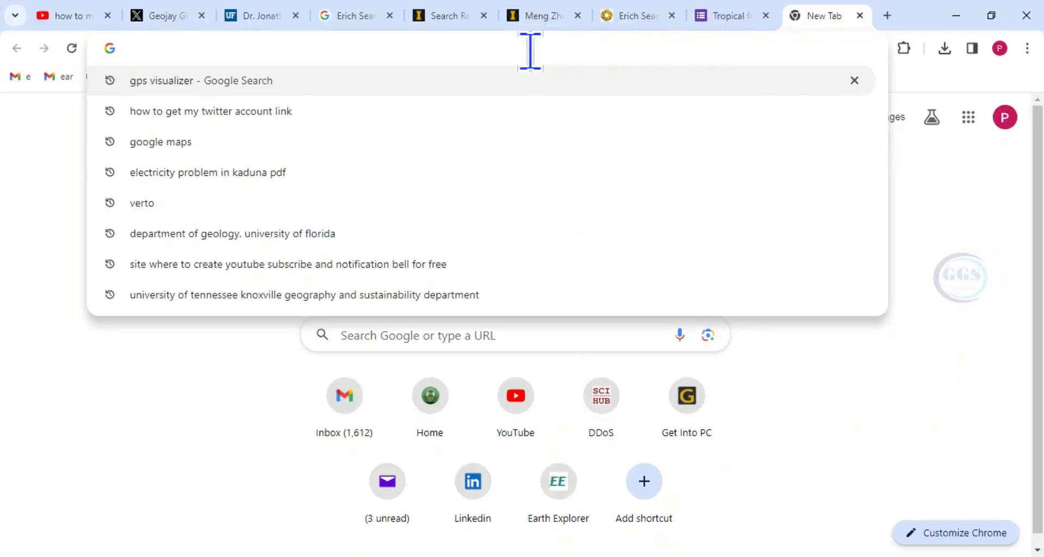
{"action": "type", "text": "GPS visualizer"}
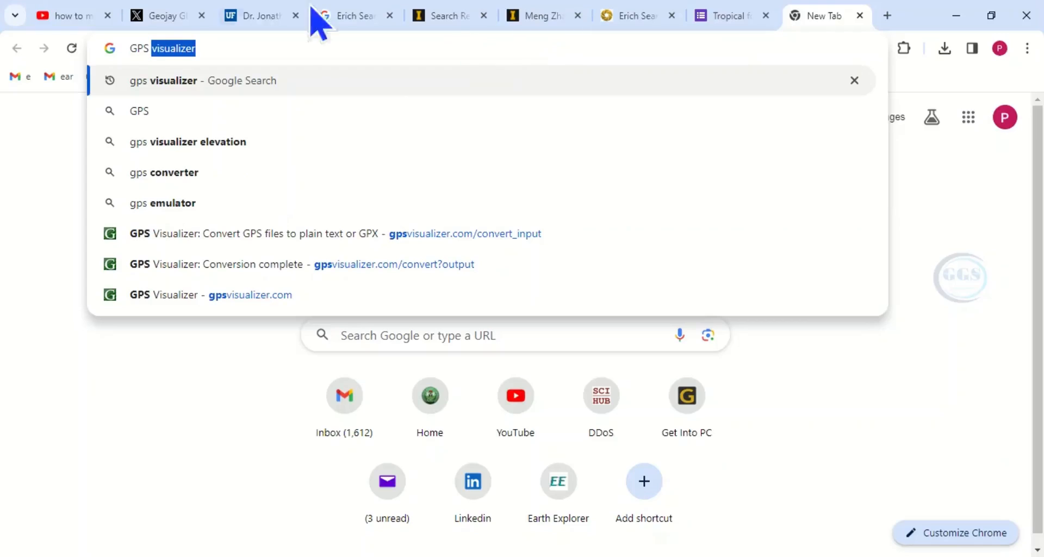
{"action": "left_click", "coordinate": [219, 52]}
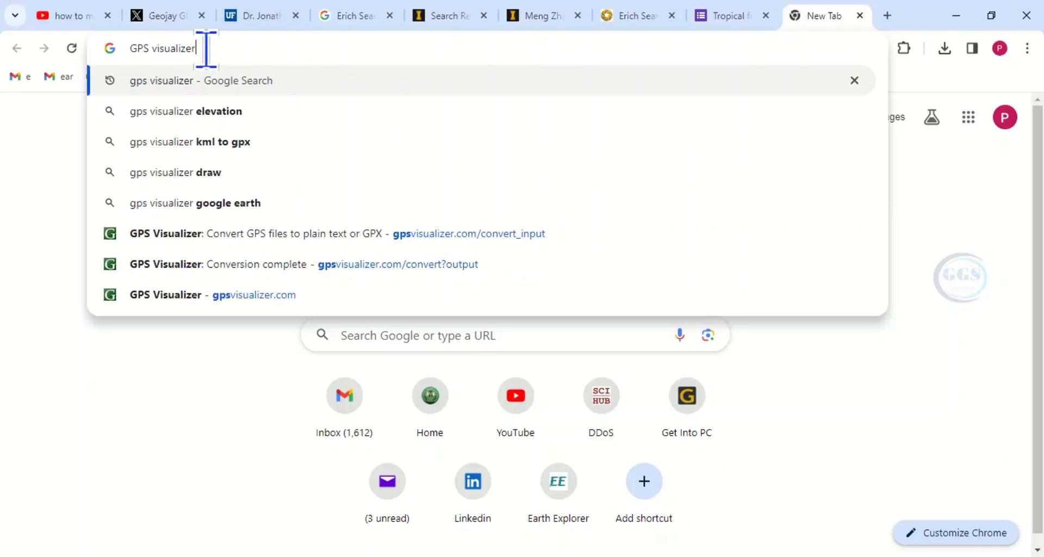
{"action": "key", "text": "Return"}
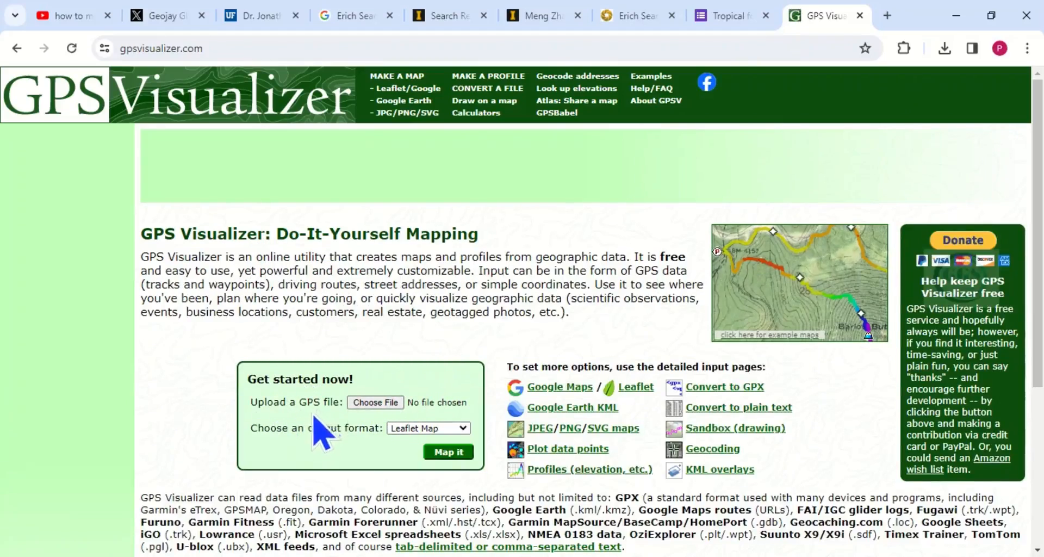
Upload Path2.kmz from the EXERCISE folder, convert it to a plain text table and download the converted file
{"action": "left_click", "coordinate": [369, 404]}
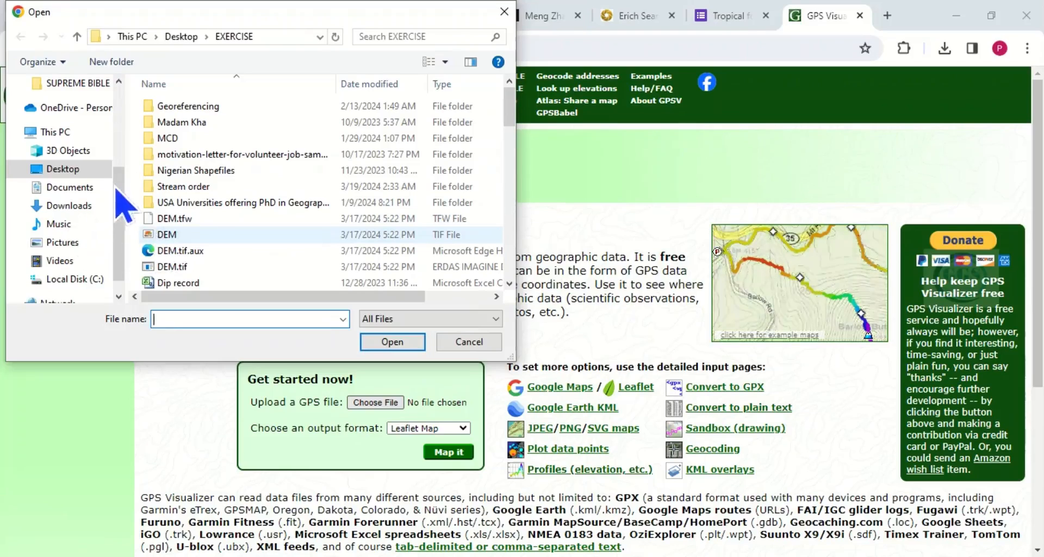
{"action": "scroll", "coordinate": [275, 253], "scroll_direction": "down", "scroll_amount": 3}
{"action": "scroll", "coordinate": [275, 253], "scroll_direction": "down", "scroll_amount": 7}
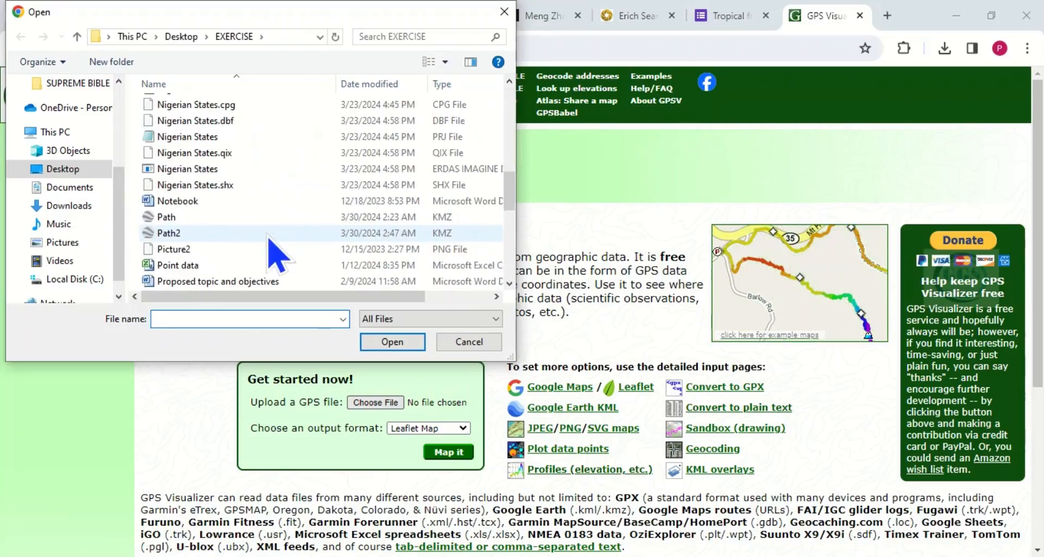
{"action": "left_click", "coordinate": [182, 234]}
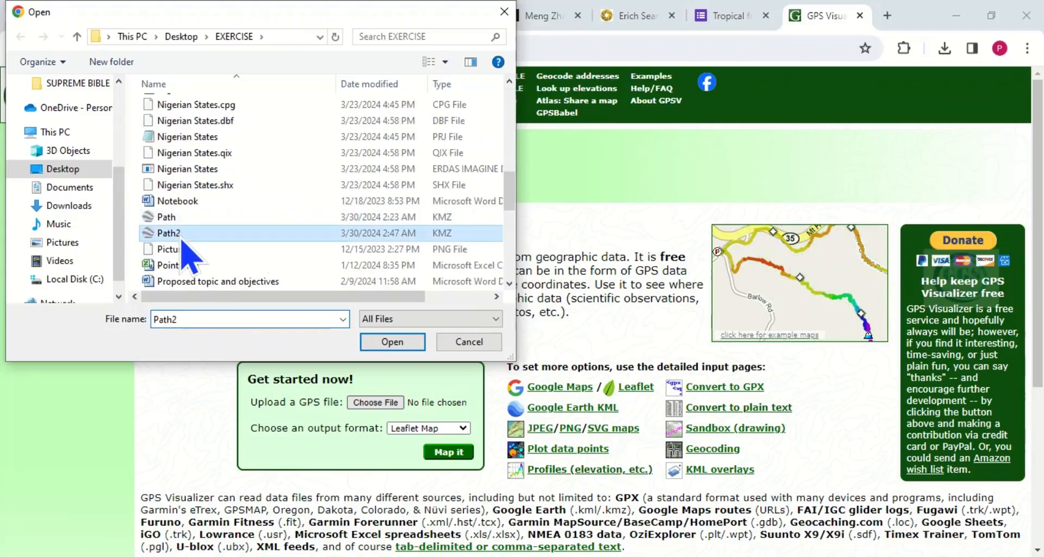
{"action": "left_click", "coordinate": [392, 342]}
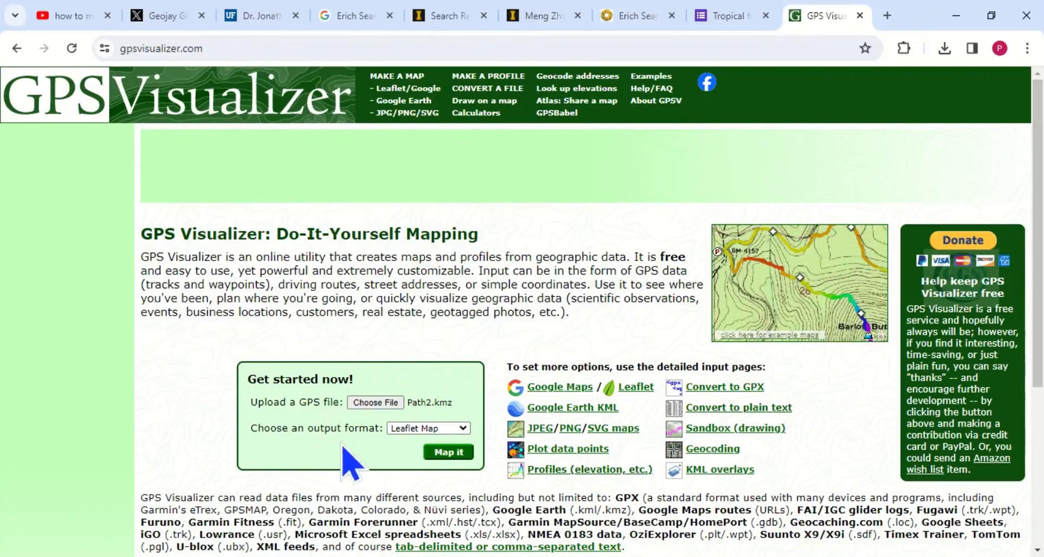
{"action": "left_click", "coordinate": [464, 429]}
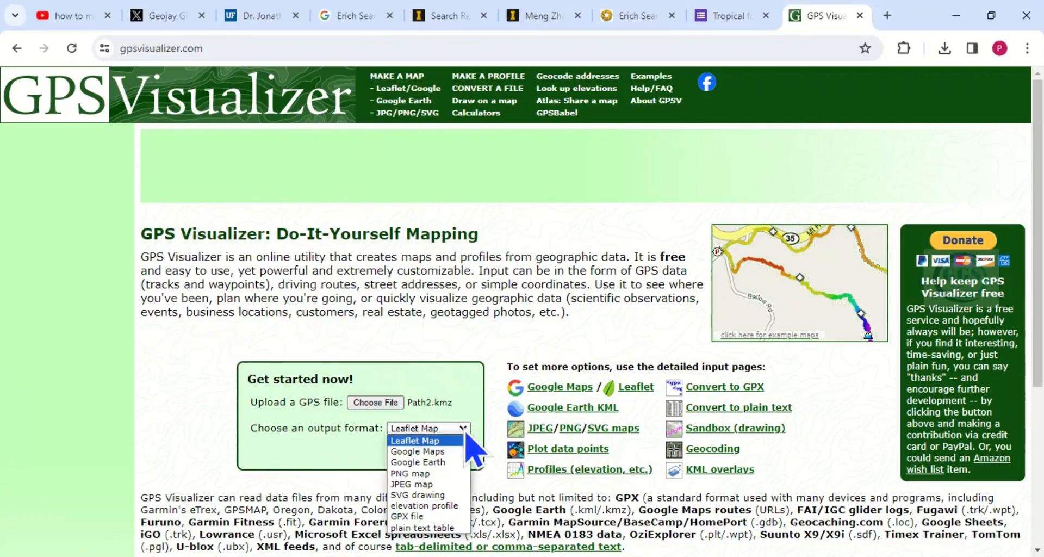
{"action": "left_click", "coordinate": [427, 528]}
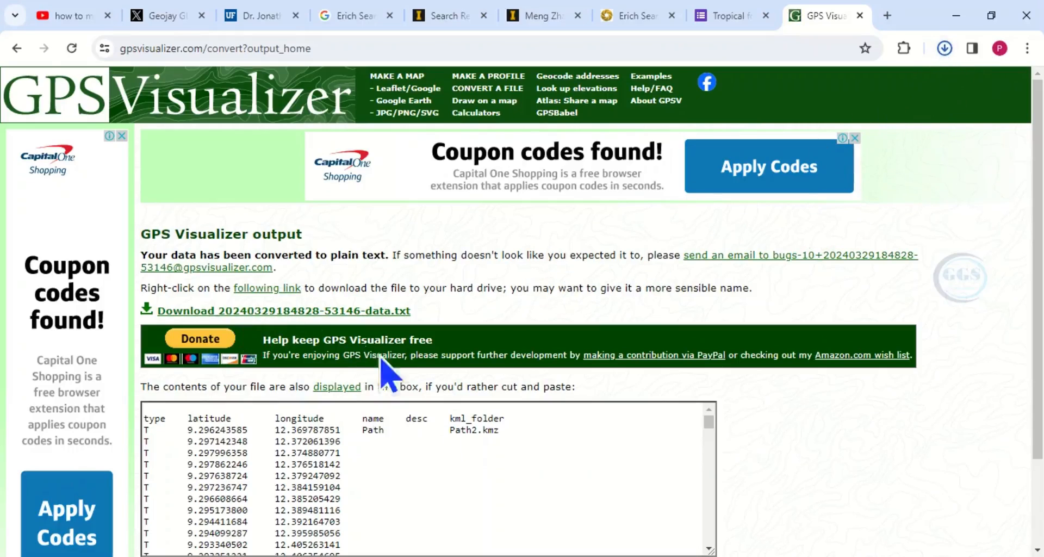
Switch to File Explorer and open the newly downloaded data text file from the Downloads folder
{"action": "left_click", "coordinate": [288, 555]}
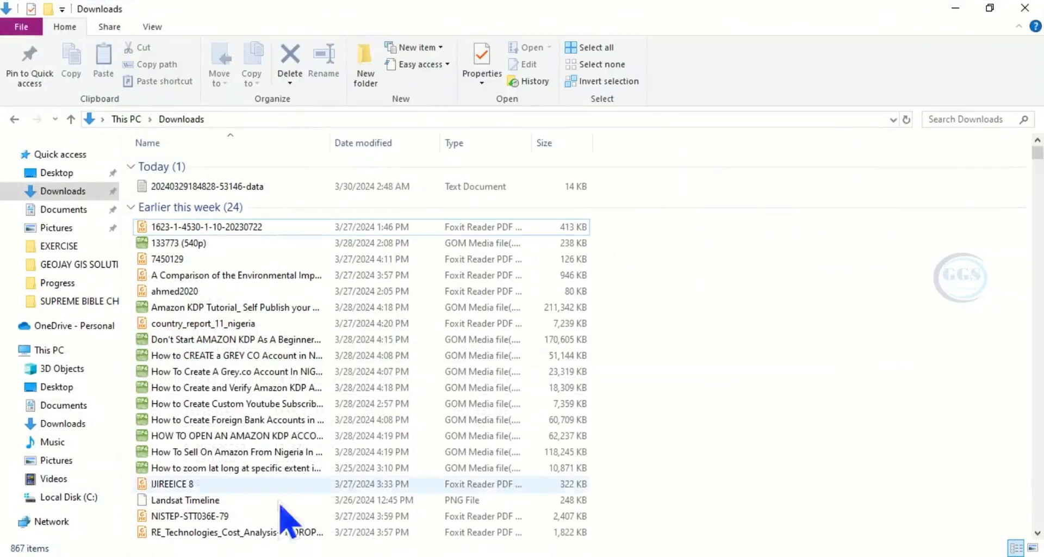
{"action": "left_click", "coordinate": [68, 191]}
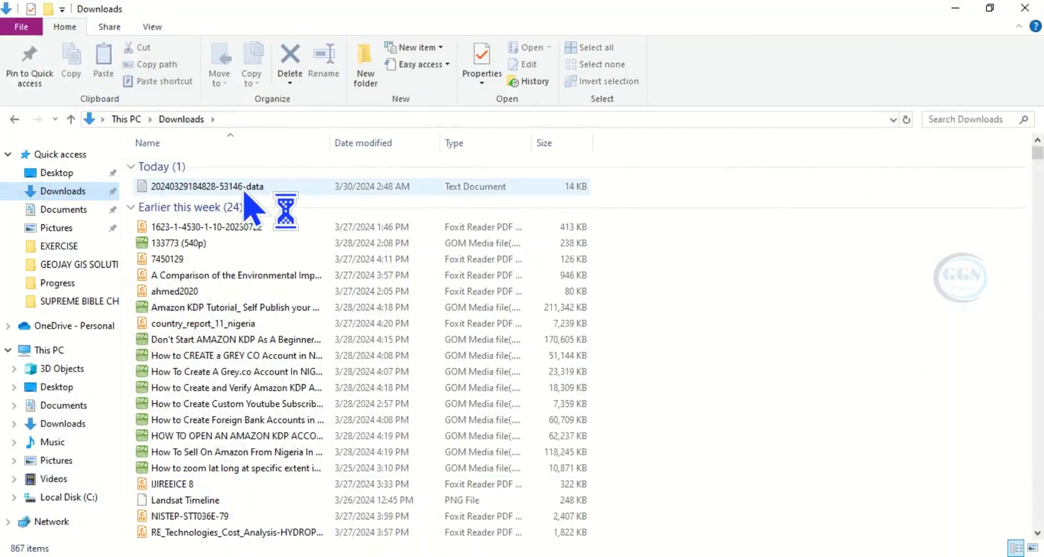
{"action": "double_click", "coordinate": [244, 190]}
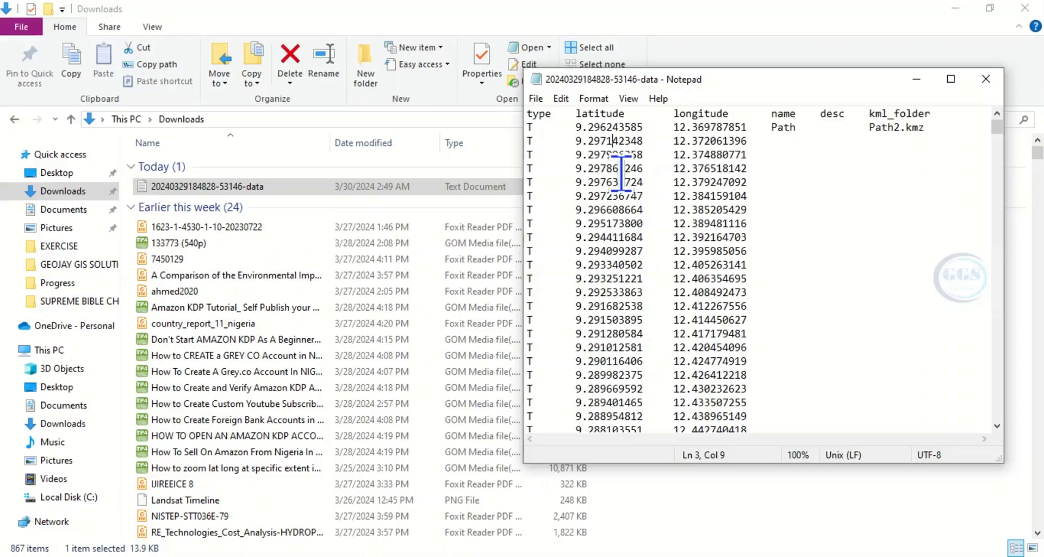
Copy the entire contents of the text file and paste them into cell A1 of the blank Excel workbook
{"action": "key", "text": "ctrl+a"}
{"action": "right_click", "coordinate": [638, 173]}
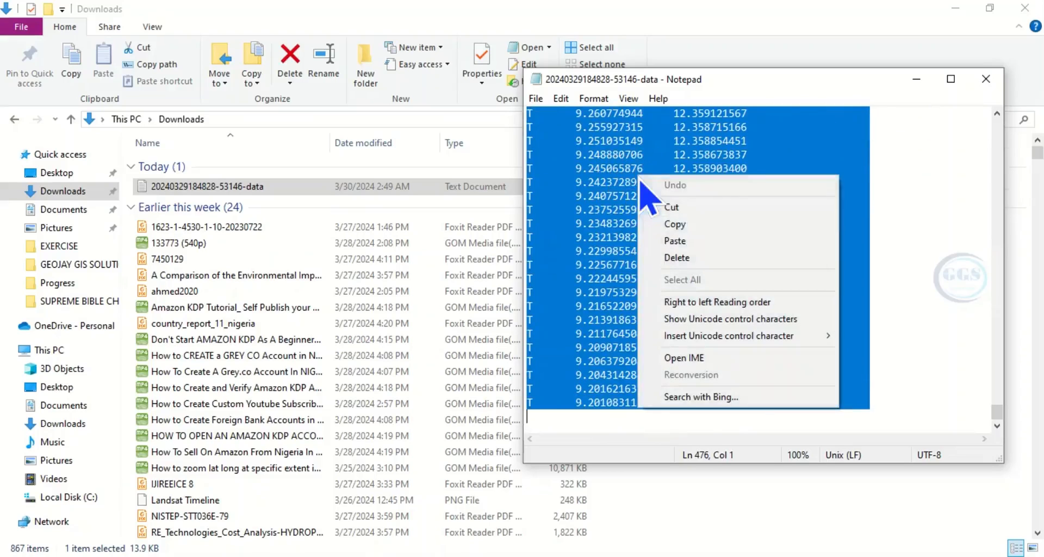
{"action": "left_click", "coordinate": [674, 224]}
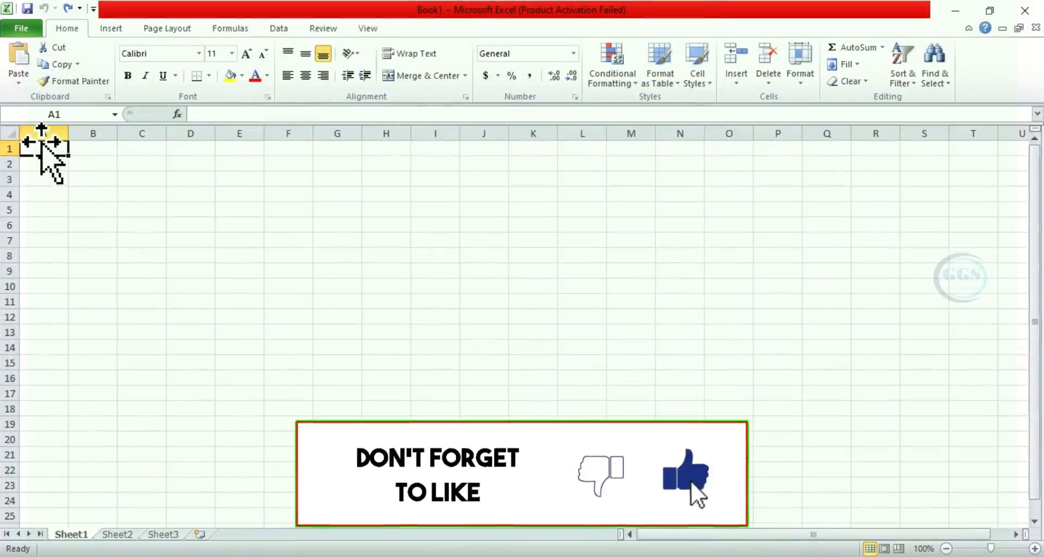
{"action": "right_click", "coordinate": [44, 144]}
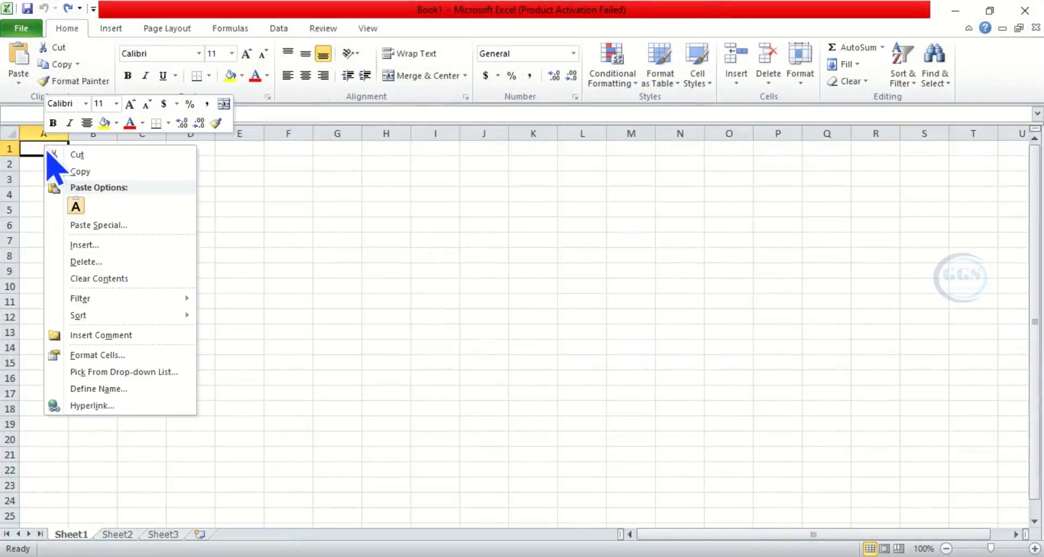
{"action": "left_click", "coordinate": [76, 209]}
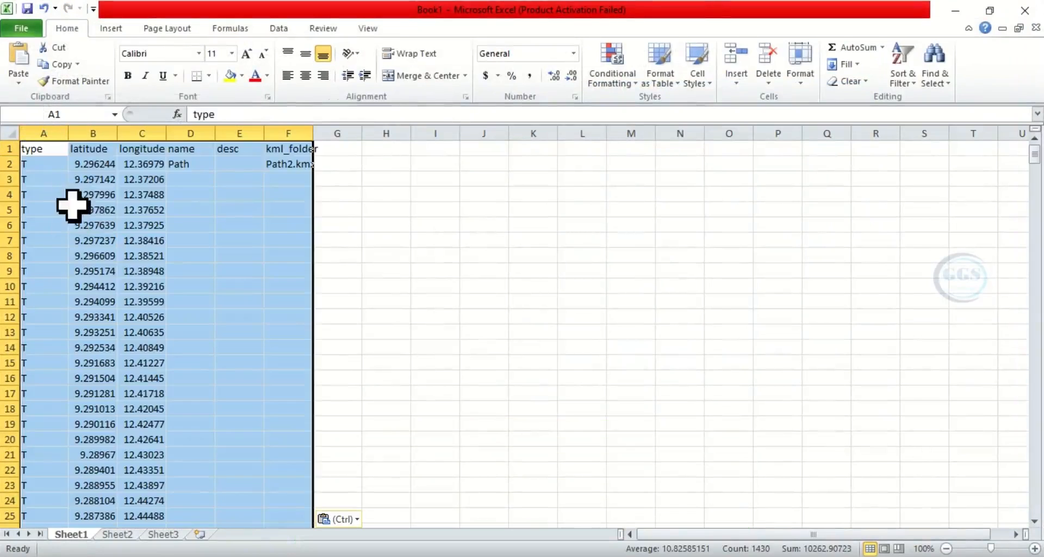
Delete columns D to F, which hold name, desc and kml_folder
{"action": "left_click", "coordinate": [237, 179]}
{"action": "left_click_drag", "start_coordinate": [189, 126], "coordinate": [298, 133]}
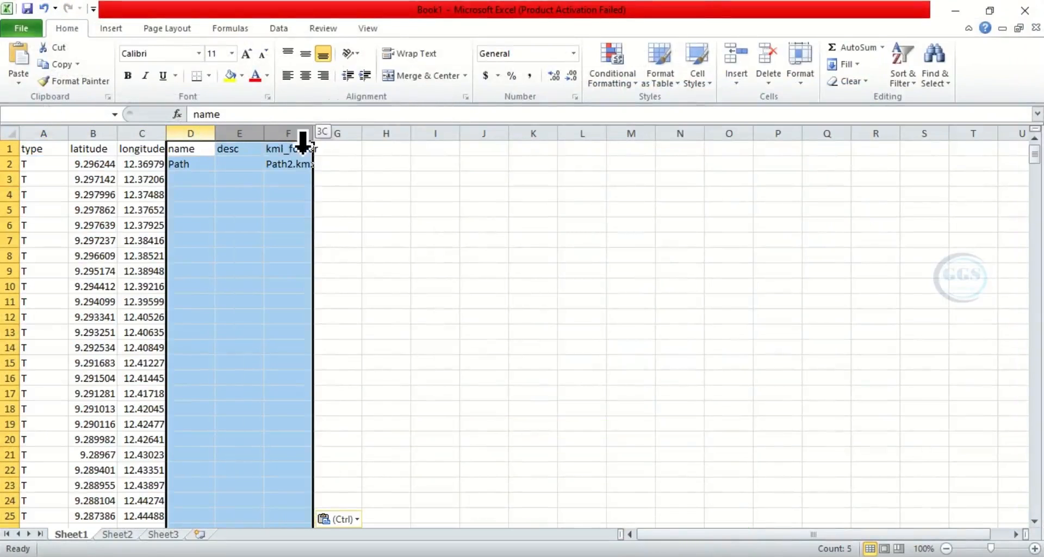
{"action": "right_click", "coordinate": [201, 133]}
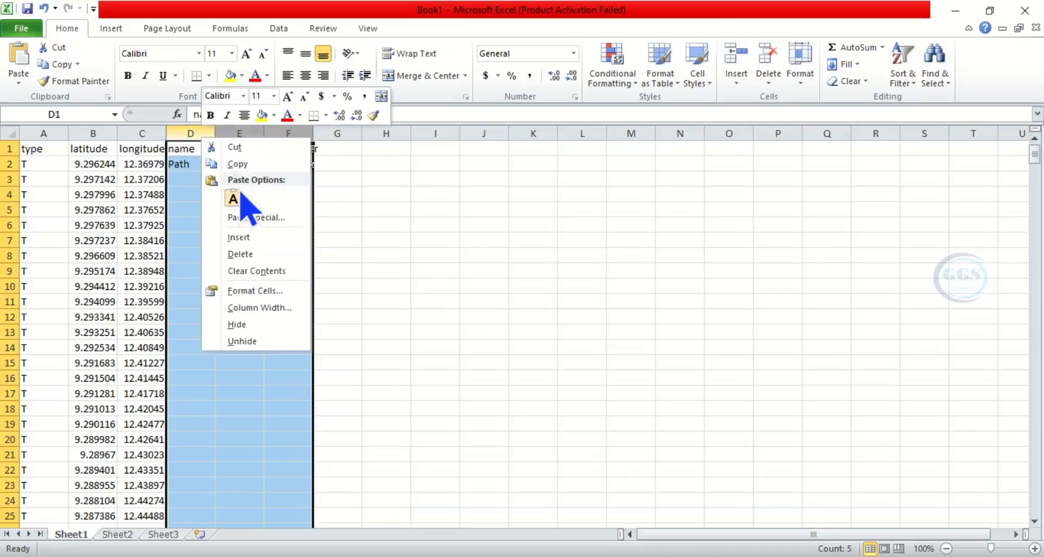
{"action": "left_click", "coordinate": [246, 254]}
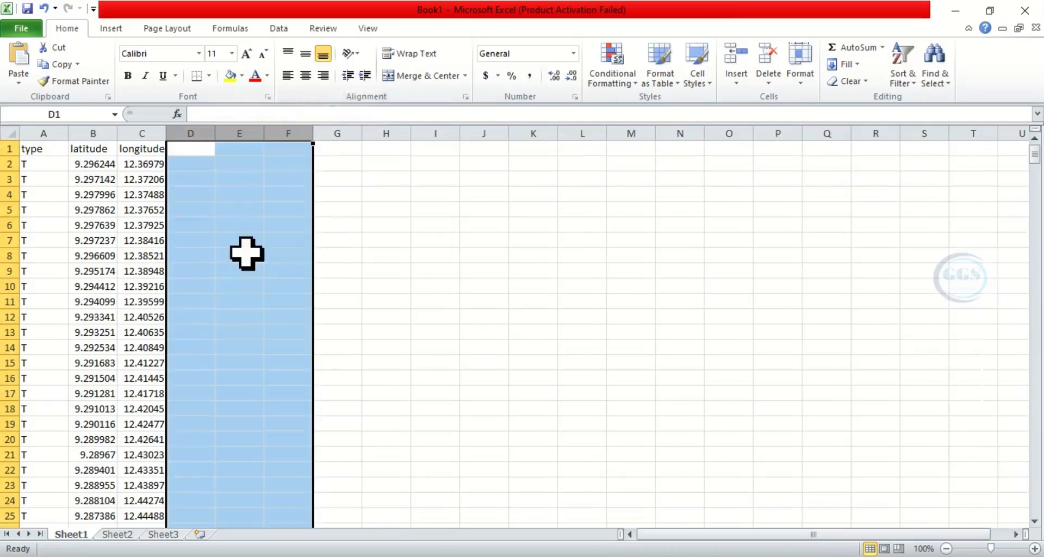
Change the type header to S/N and fill column A with serial numbers 1, 2 and onward for every coordinate row
{"action": "left_click", "coordinate": [36, 150]}
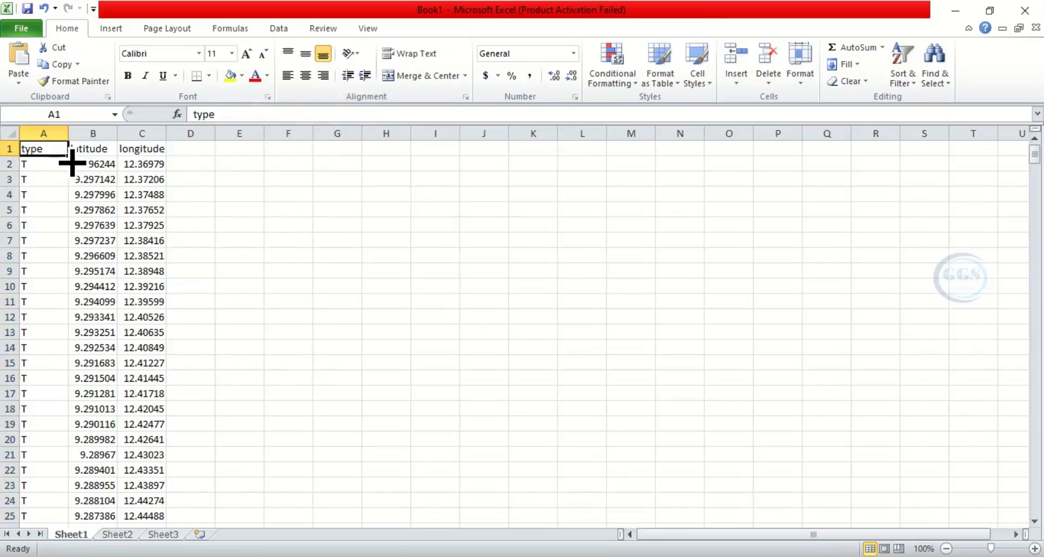
{"action": "type", "text": "S/N"}
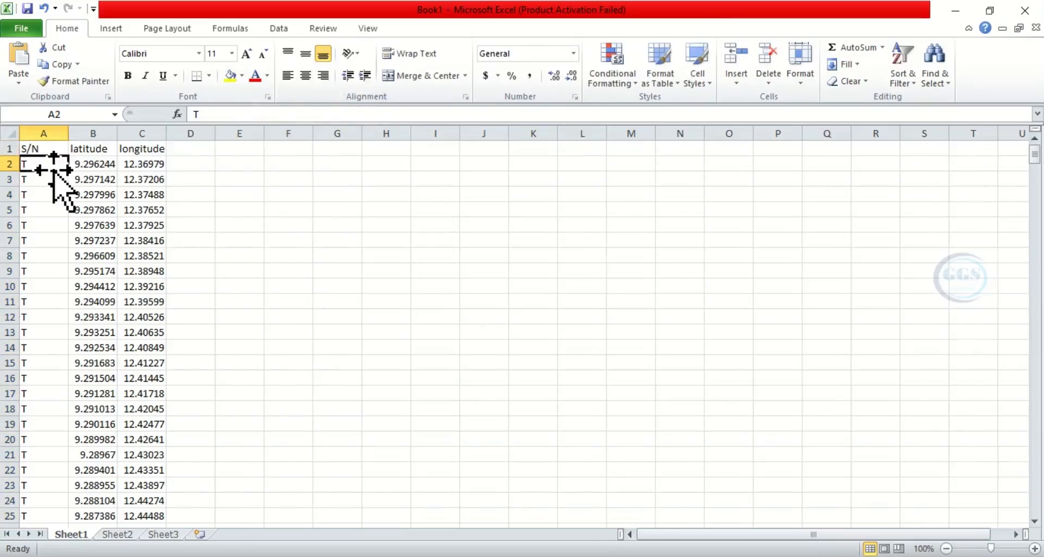
{"action": "type", "text": "1"}
{"action": "key", "text": "Return"}
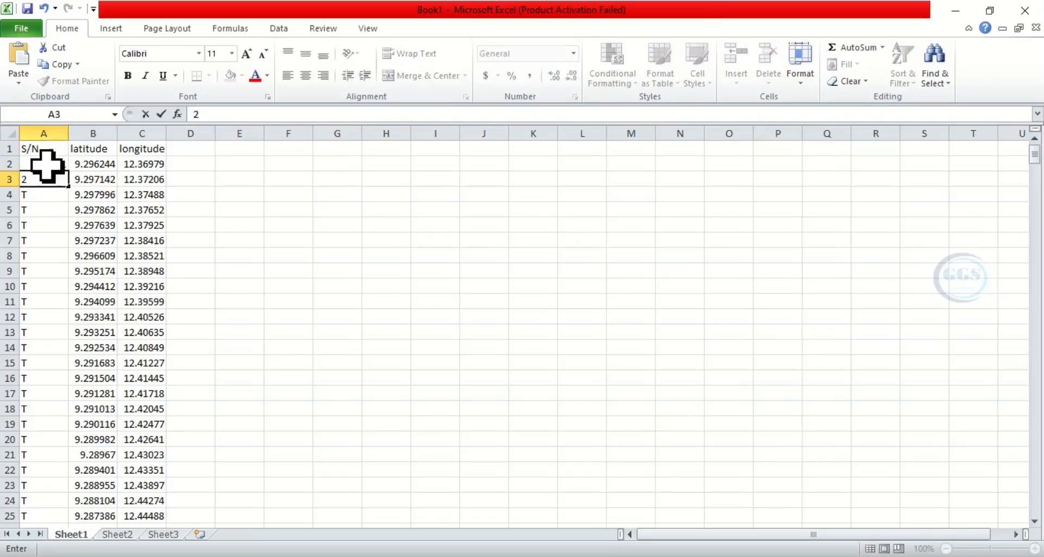
{"action": "left_click_drag", "start_coordinate": [48, 165], "coordinate": [49, 179]}
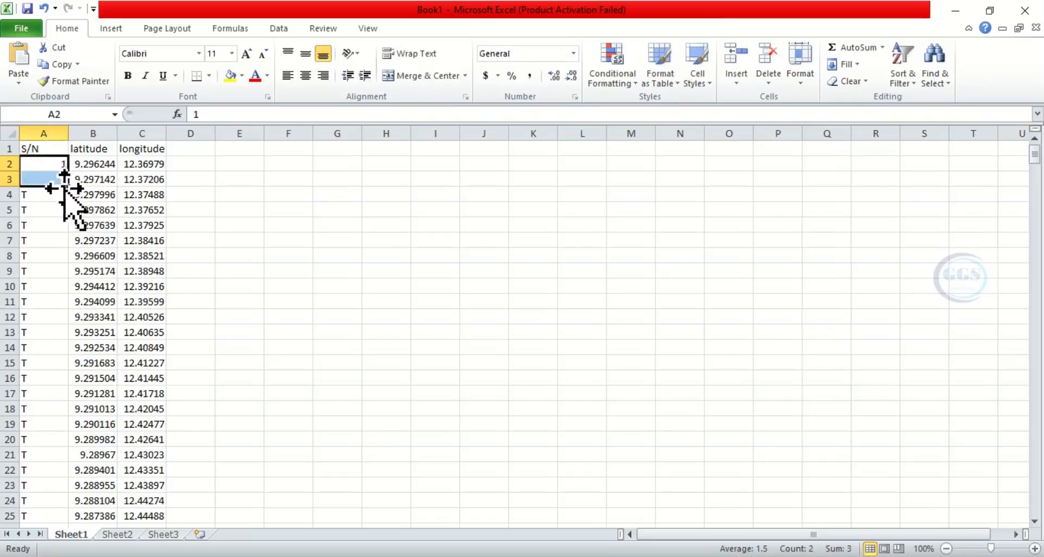
{"action": "double_click", "coordinate": [70, 186]}
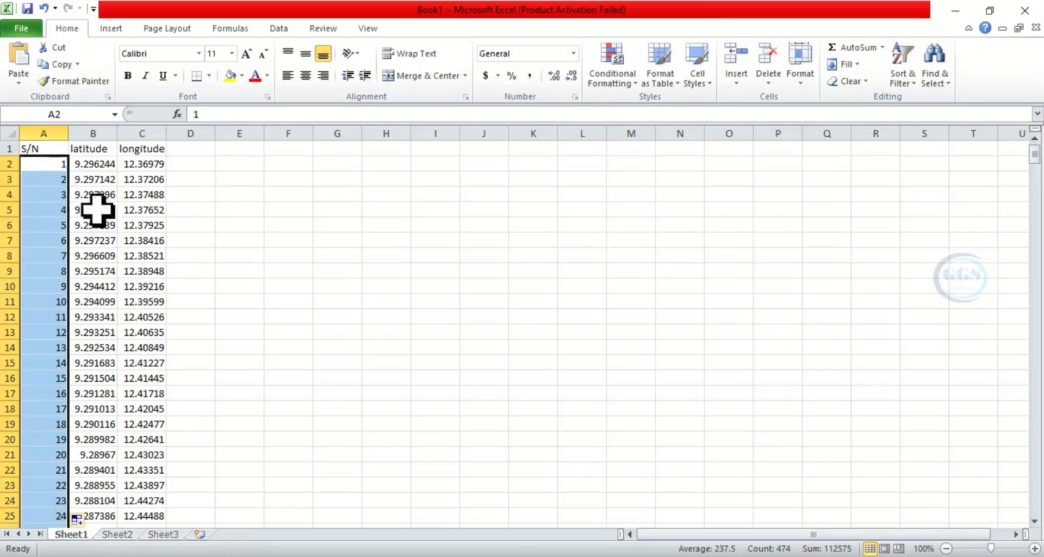